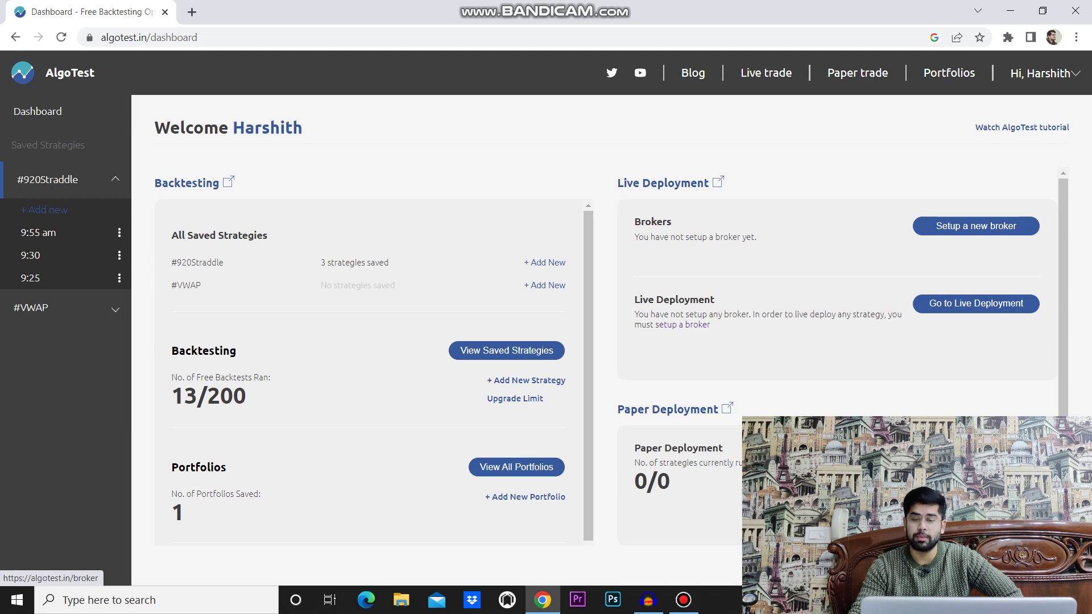
Step: Set up Zerodha as a new broker and open the developers.kite.trade site from its setup instructions
click(975, 225)
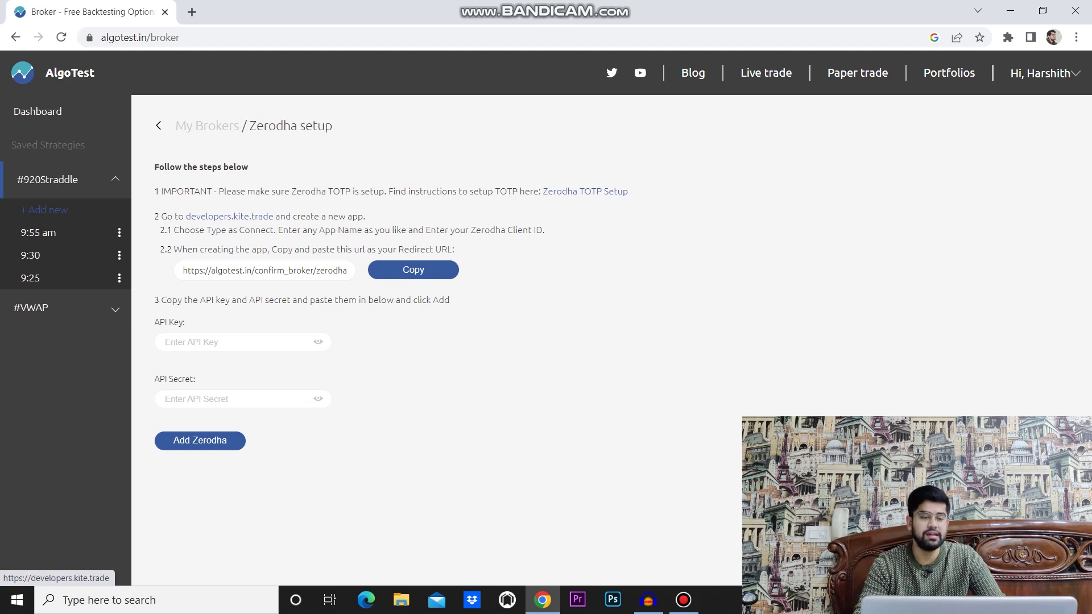
click(229, 216)
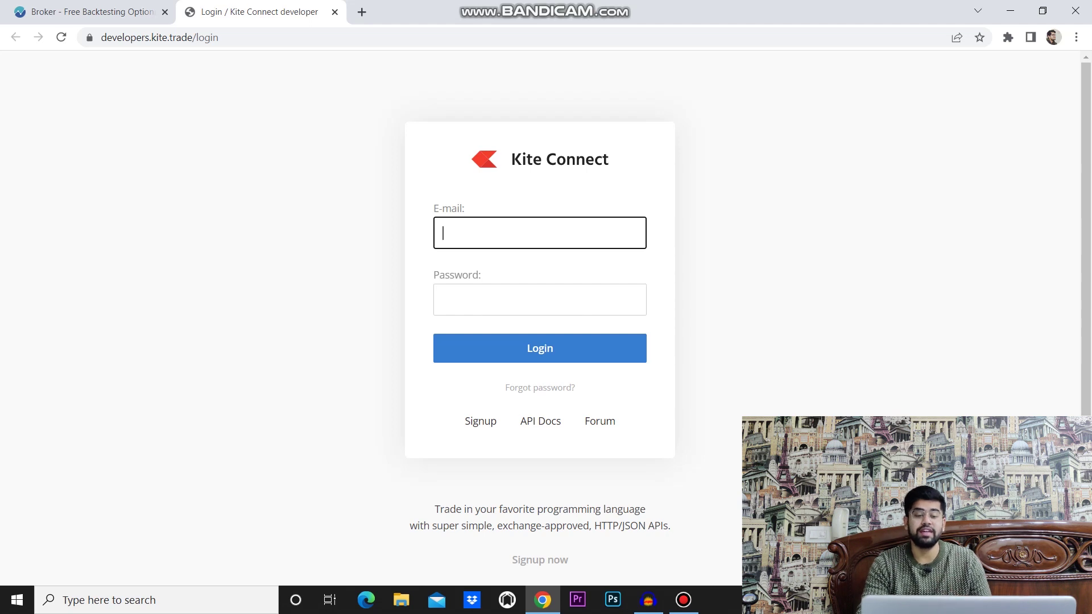
Step: Open the Kite Connect signup form and fill in the e-mail address and full name
click(480, 421)
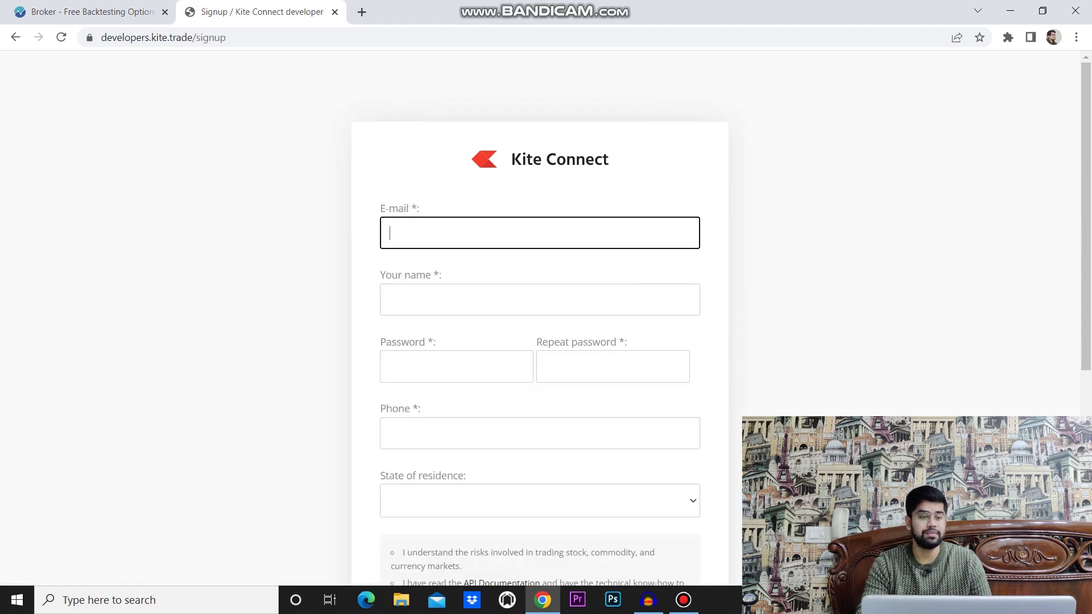
click(15, 37)
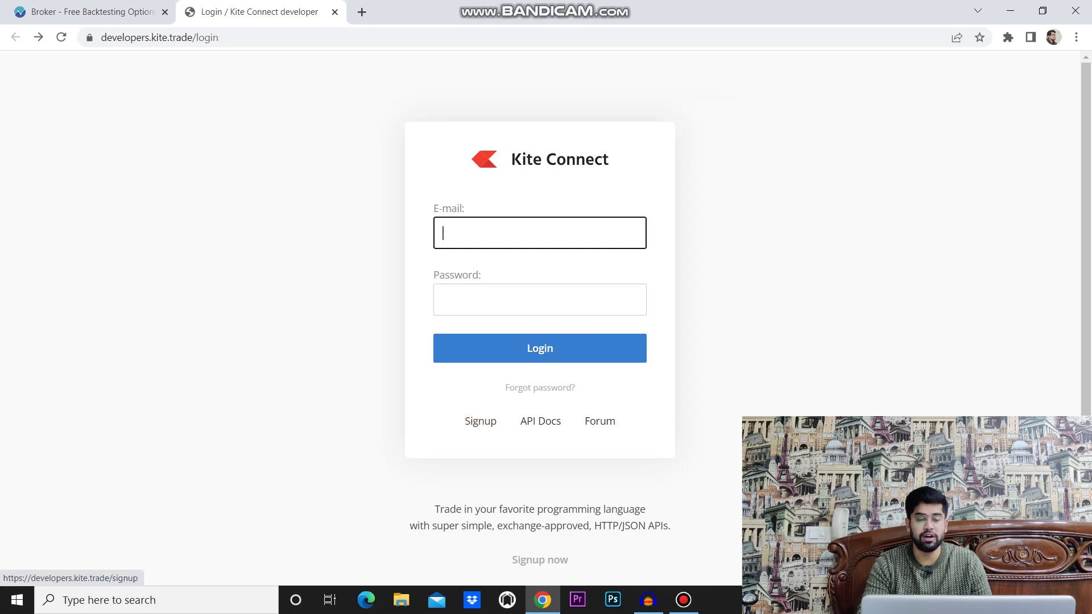
click(481, 421)
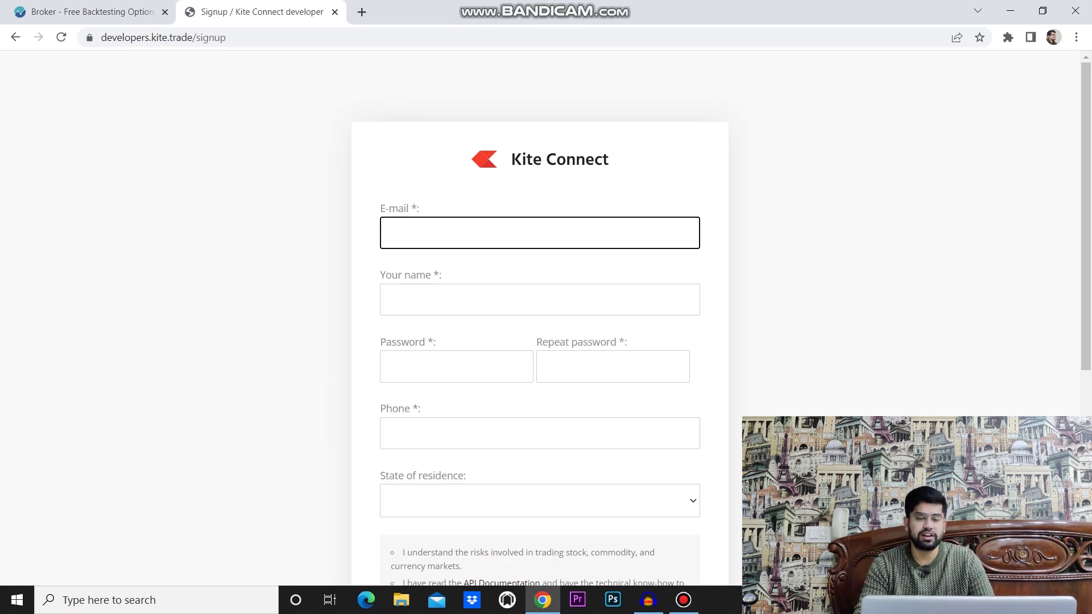
scroll(546, 318, down, 1)
scroll(546, 318, up, 1)
key(Down)
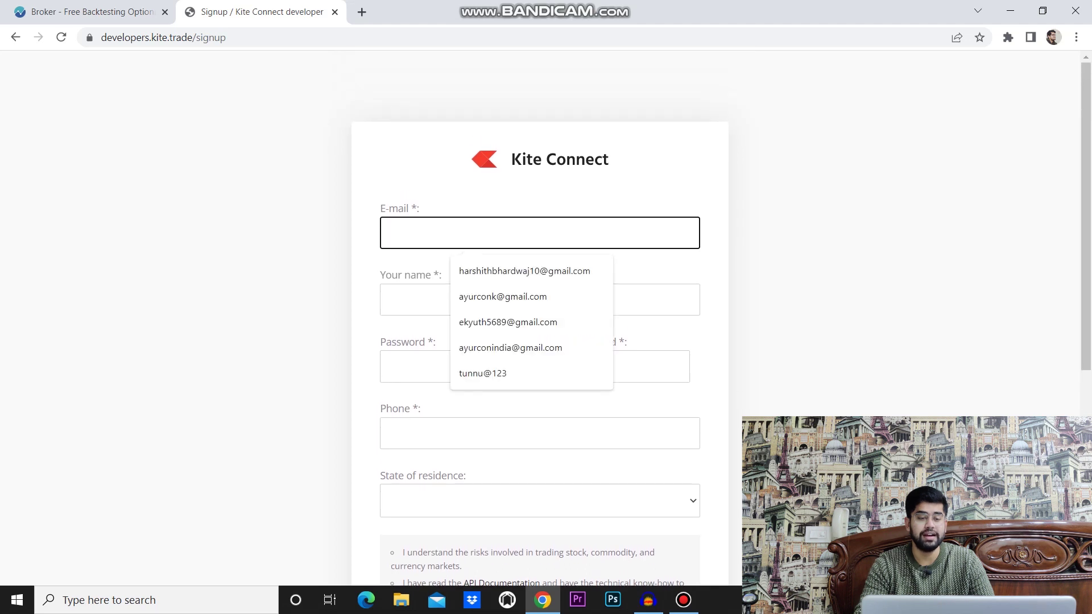
key(Down)
key(Return)
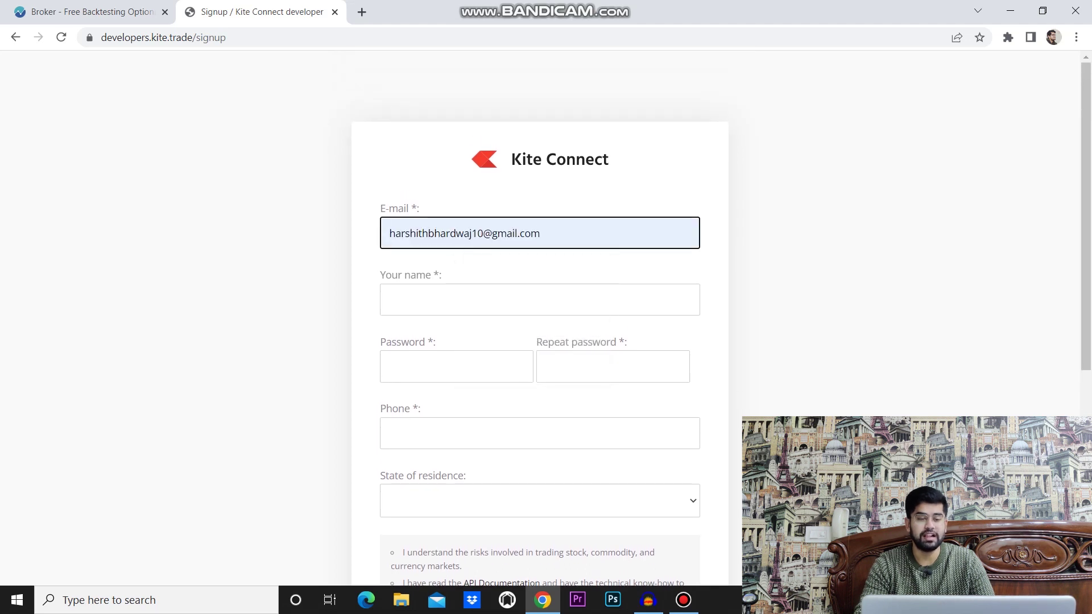
scroll(545, 318, down, 1)
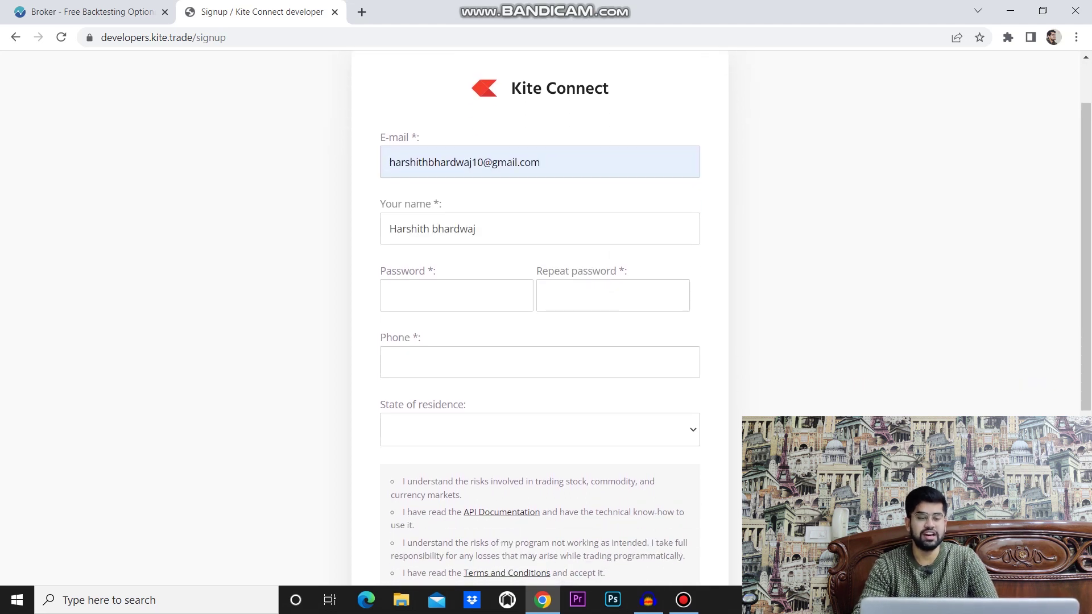
Step: Enter and repeat the account password on the signup form, and return to the login page
click(456, 295)
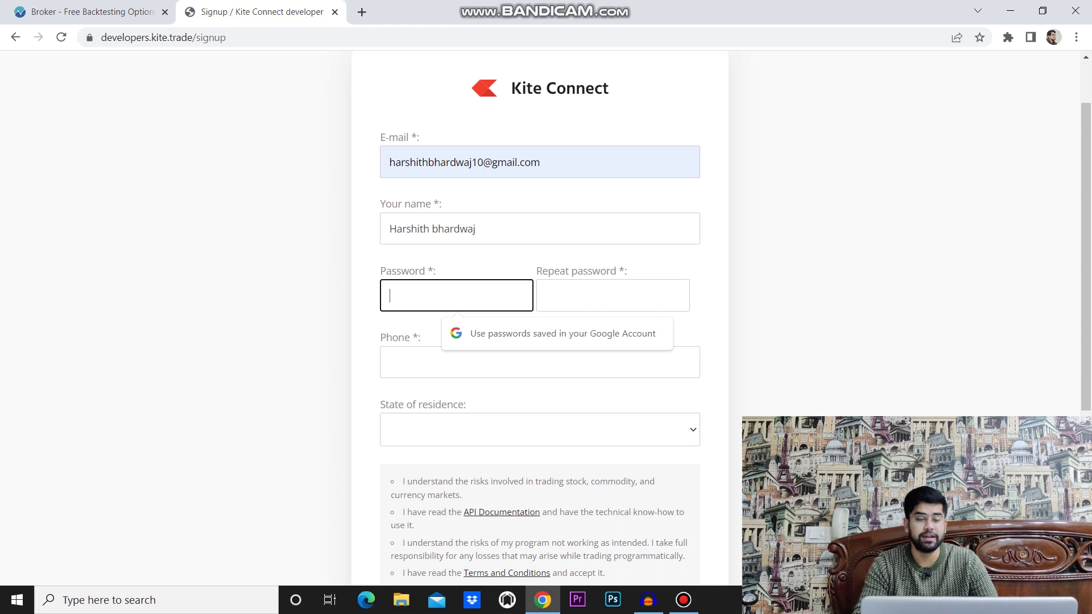
text(•••••)
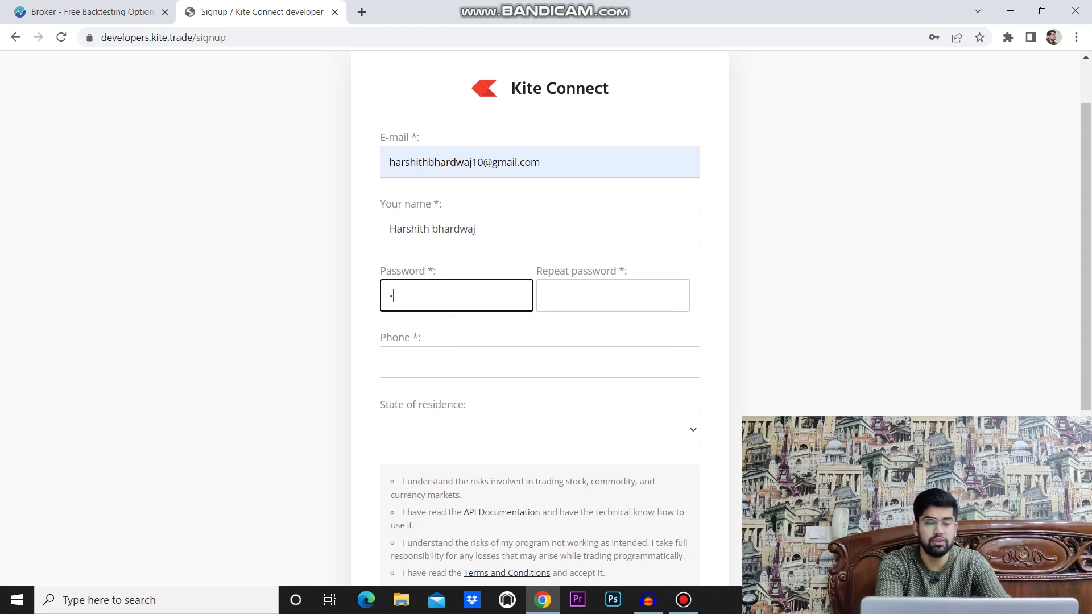
text(••••)
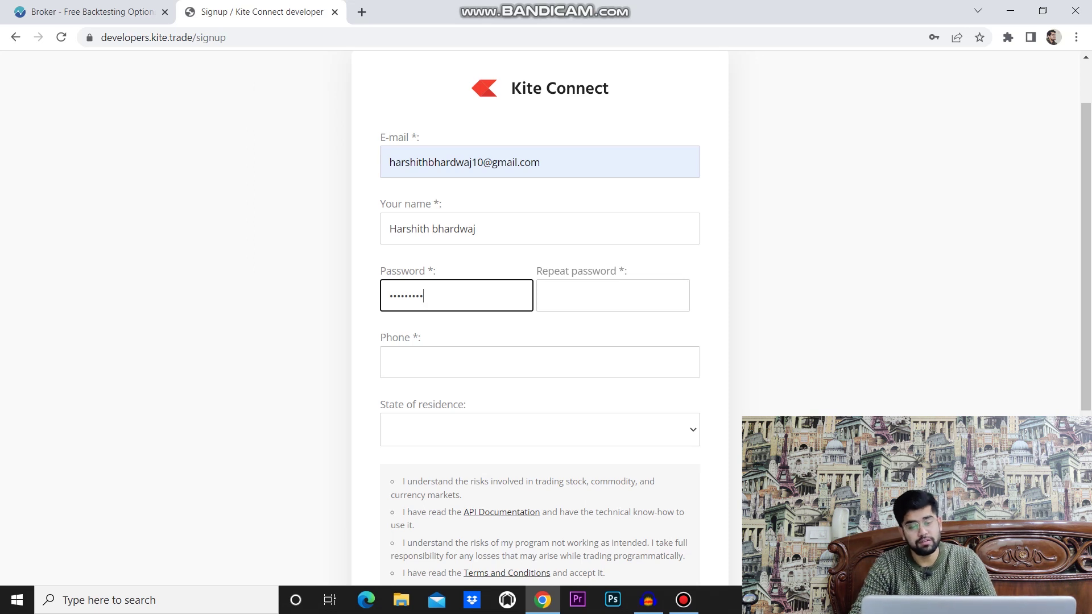
click(612, 295)
text(•••••••••)
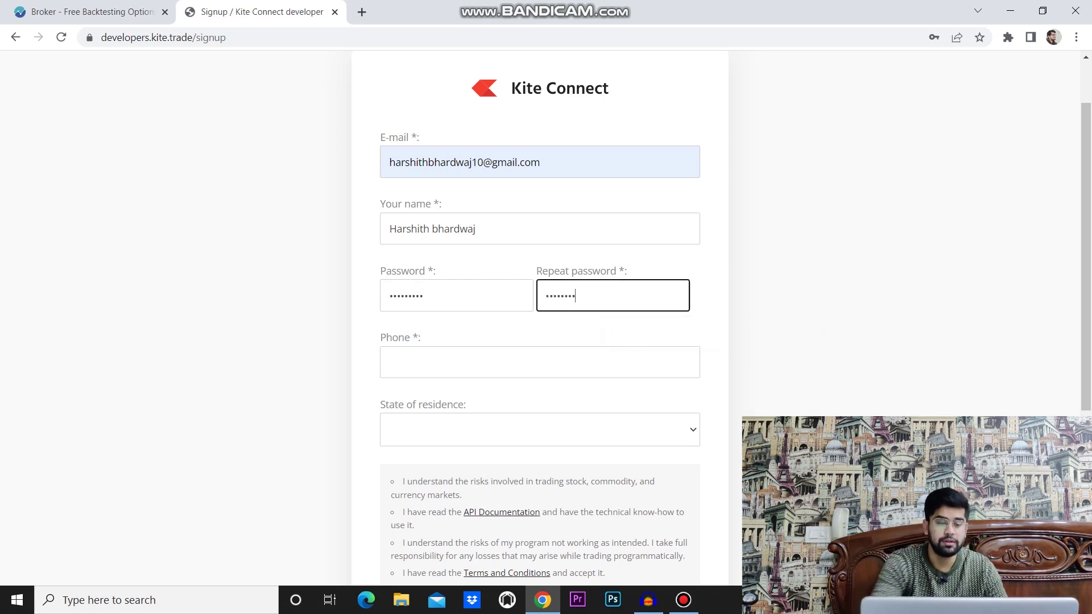
text(•)
key(alt+Left)
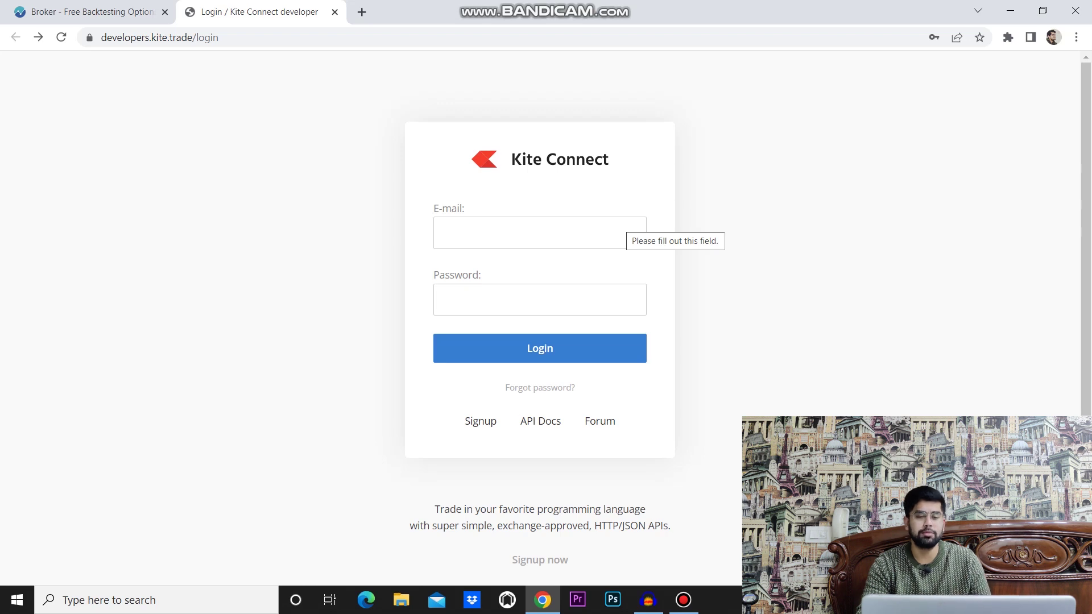
Step: Log in to Kite Connect with the account e-mail and account password
click(512, 233)
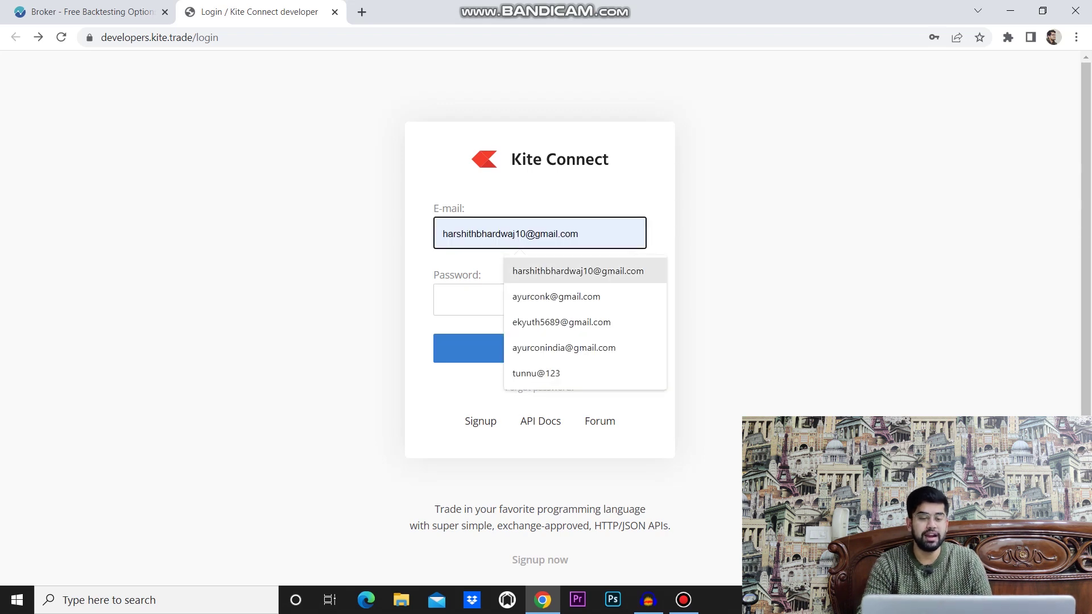
click(573, 268)
click(511, 299)
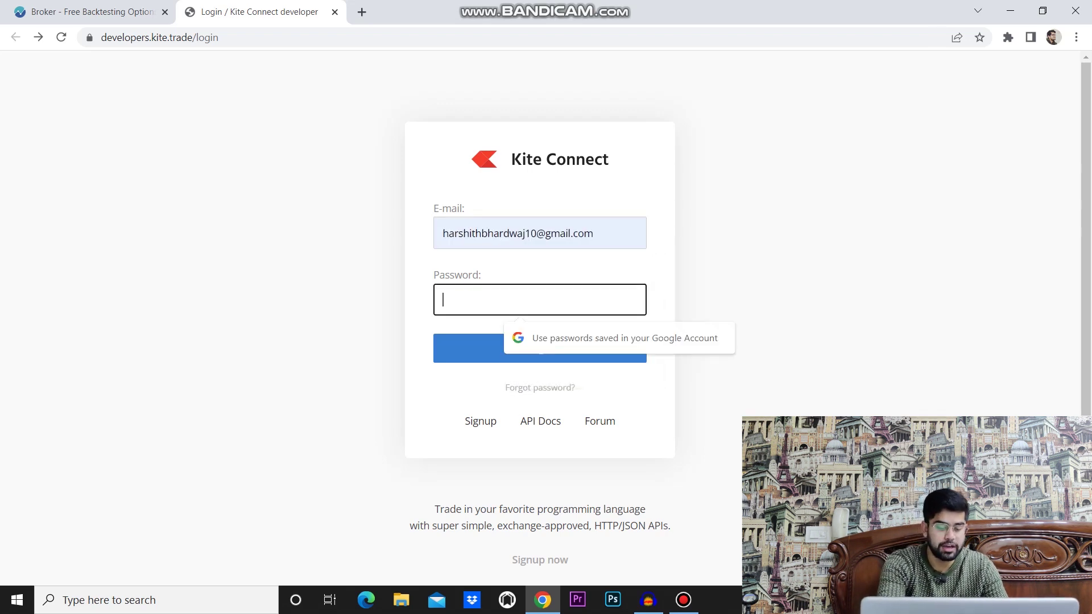
text(********)
key(Return)
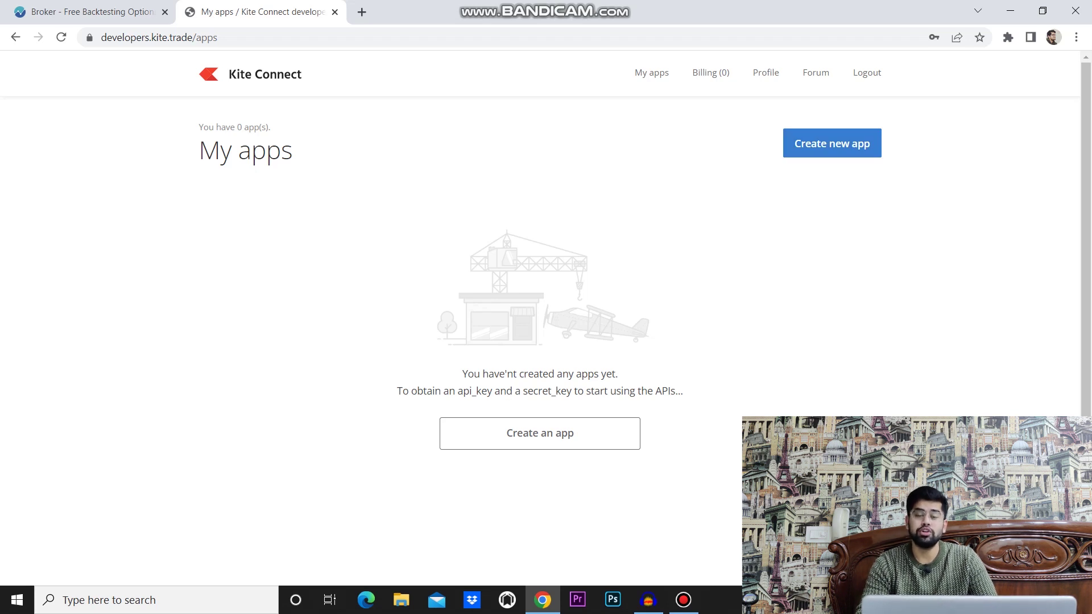
Step: Start a new app of type Connect, name it Algotest and fill in the Zerodha client ID
click(853, 149)
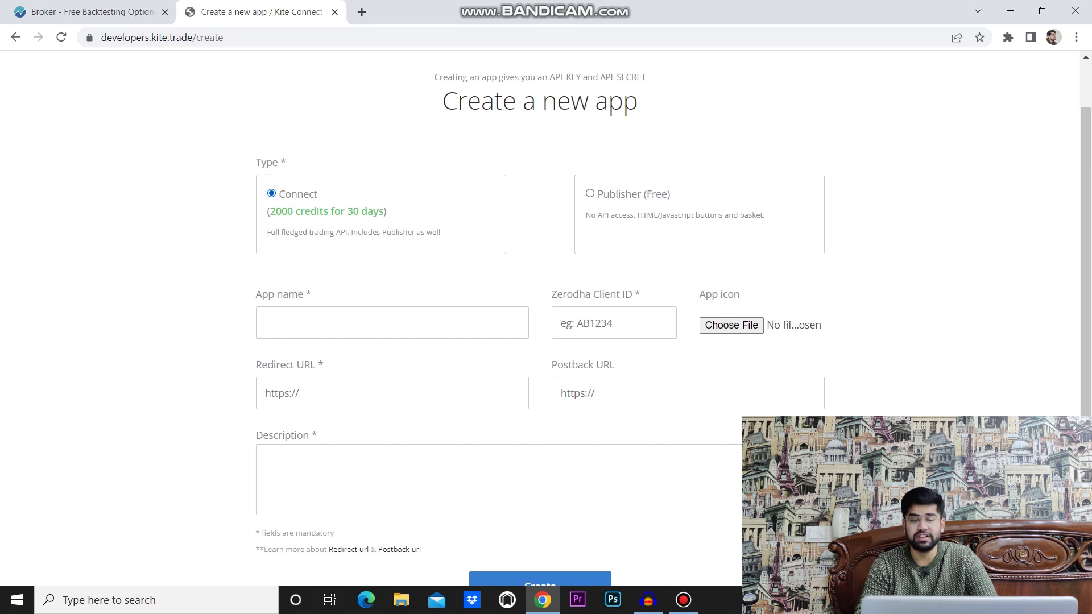
scroll(540, 318, down, 1)
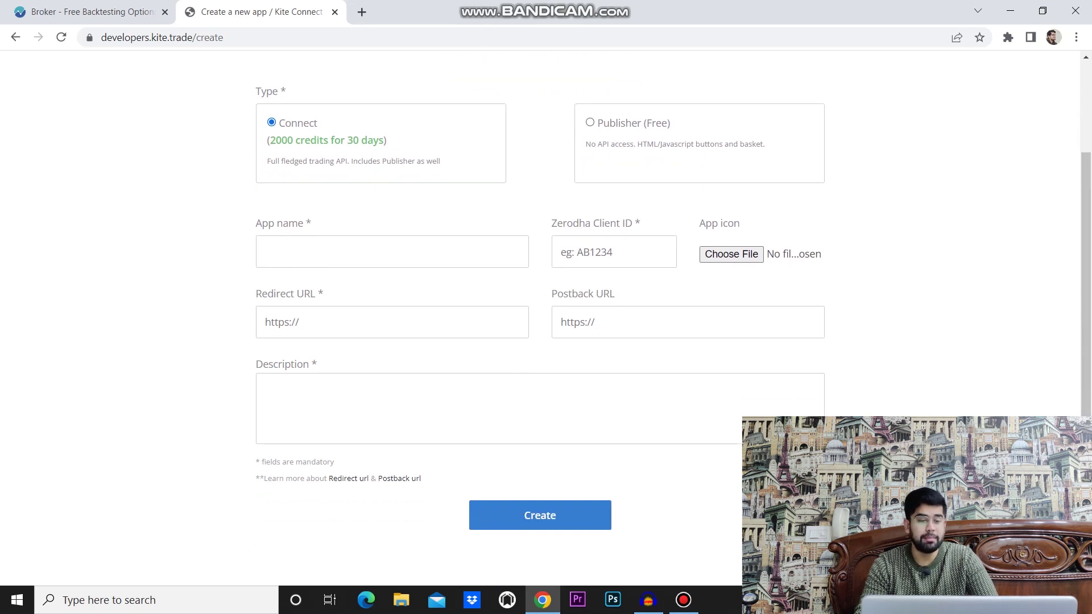
click(340, 252)
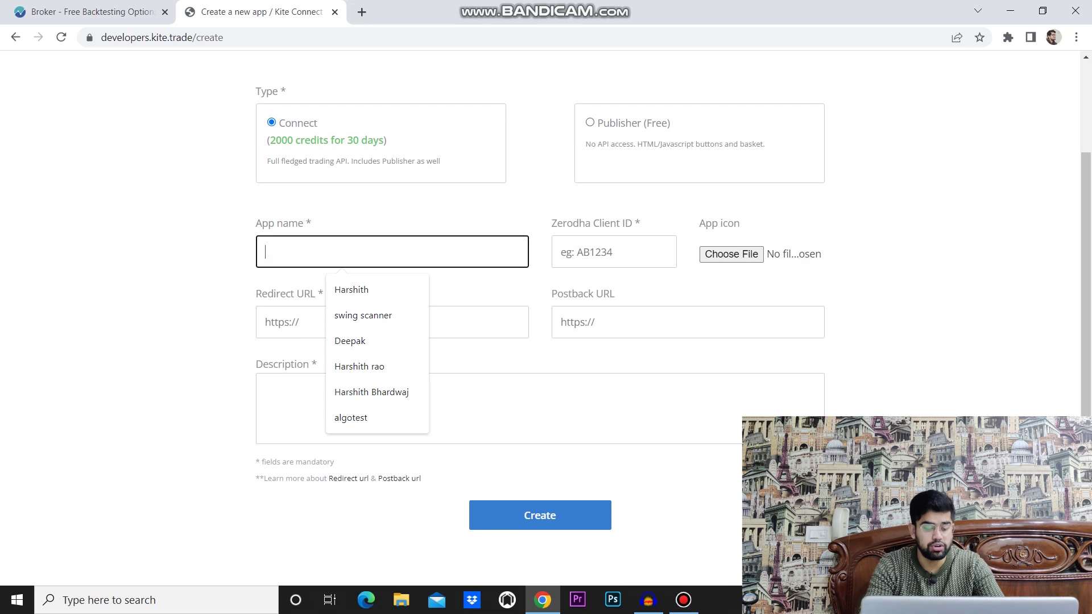
text(Algot)
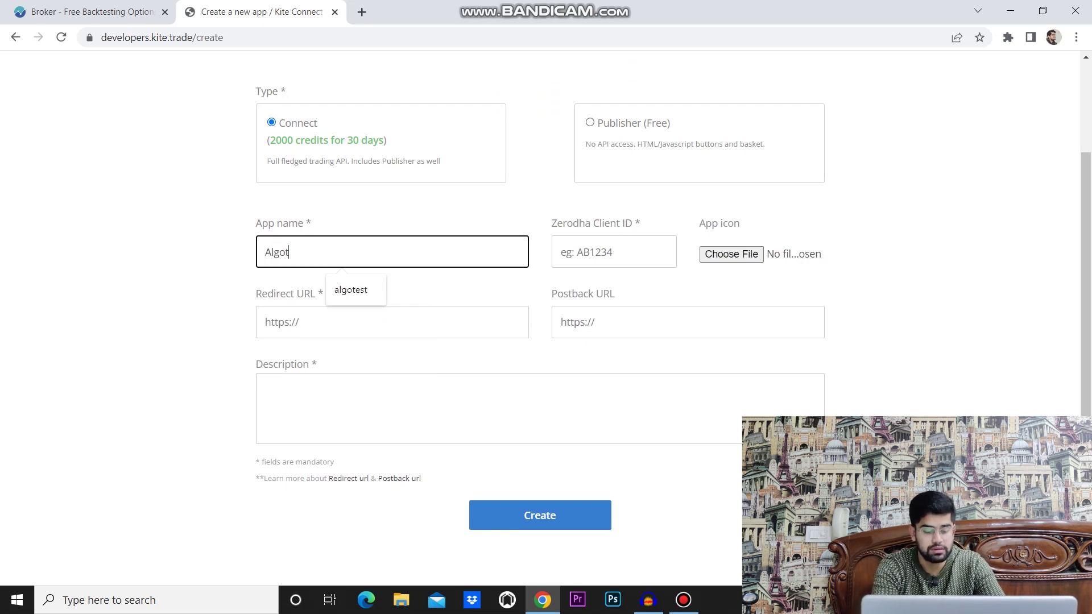
text(est)
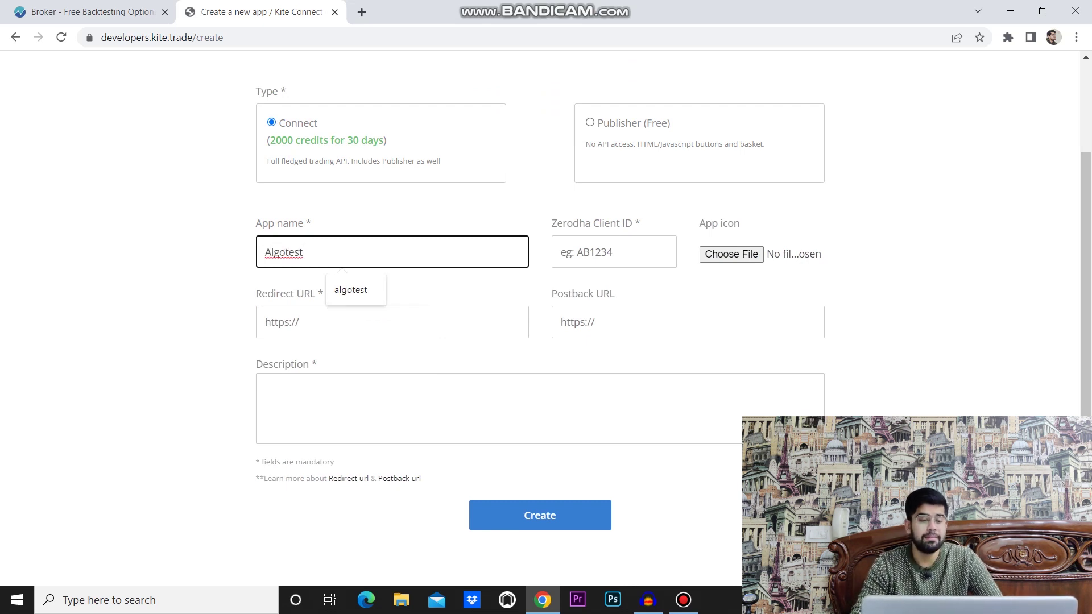
click(614, 251)
key(Down)
key(Return)
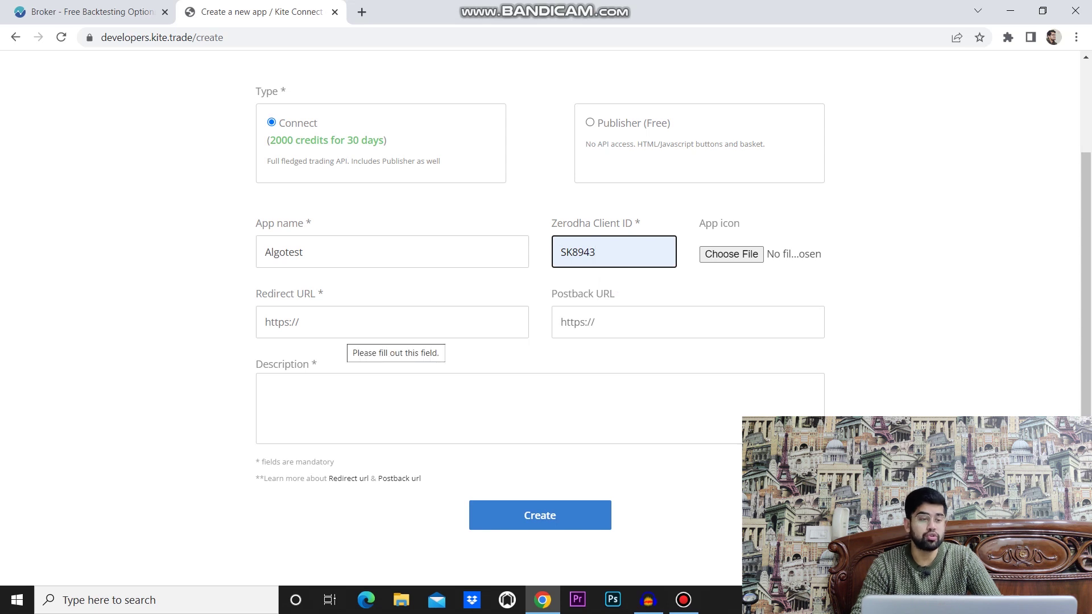
key(ctrl+shift+Tab)
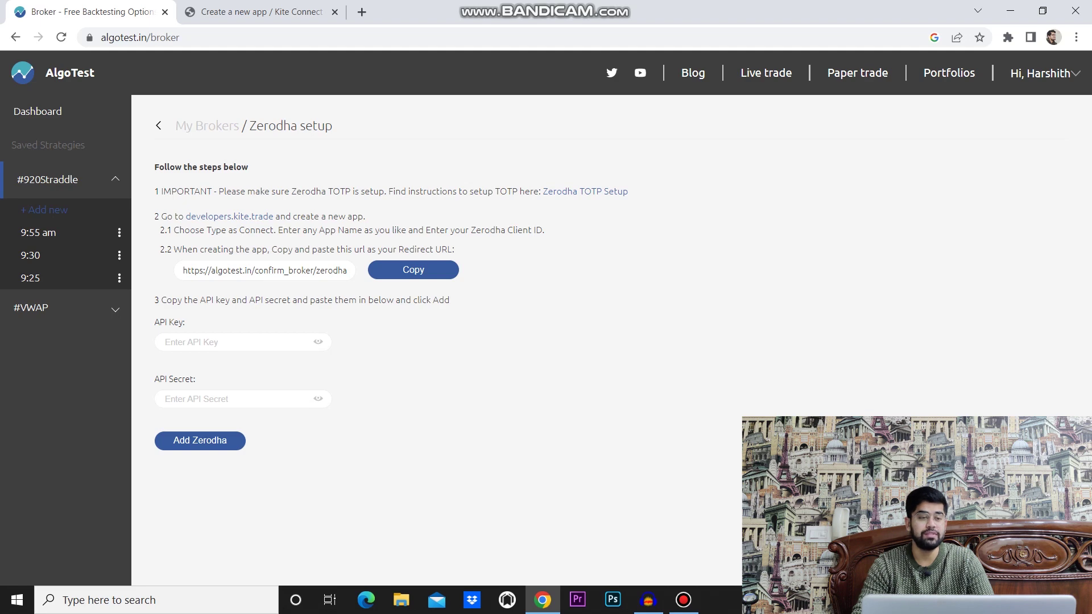
key(ctrl+Tab)
click(392, 322)
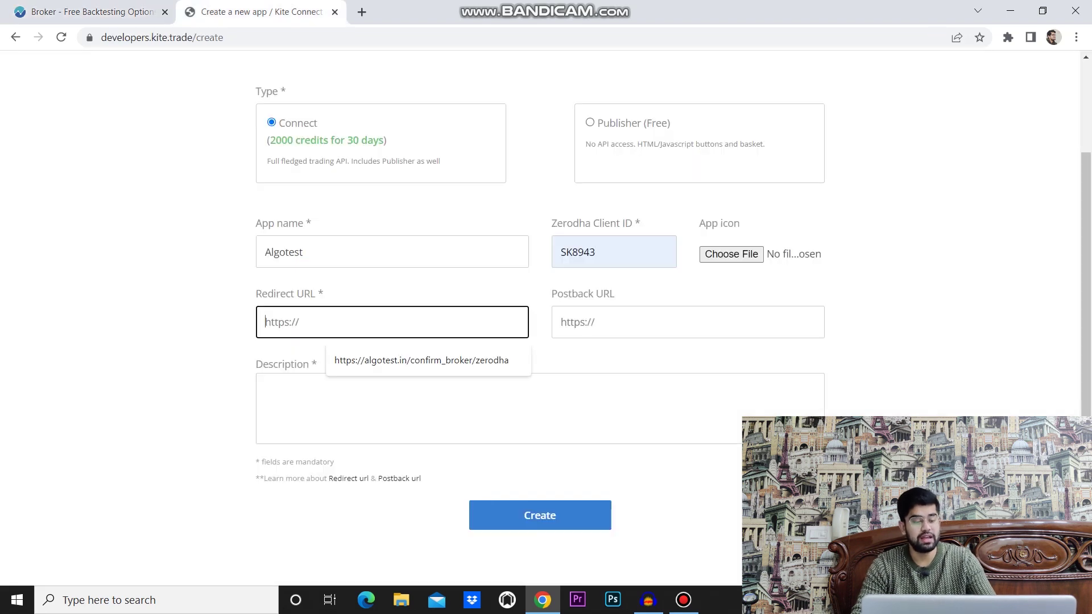
key(Down)
key(Return)
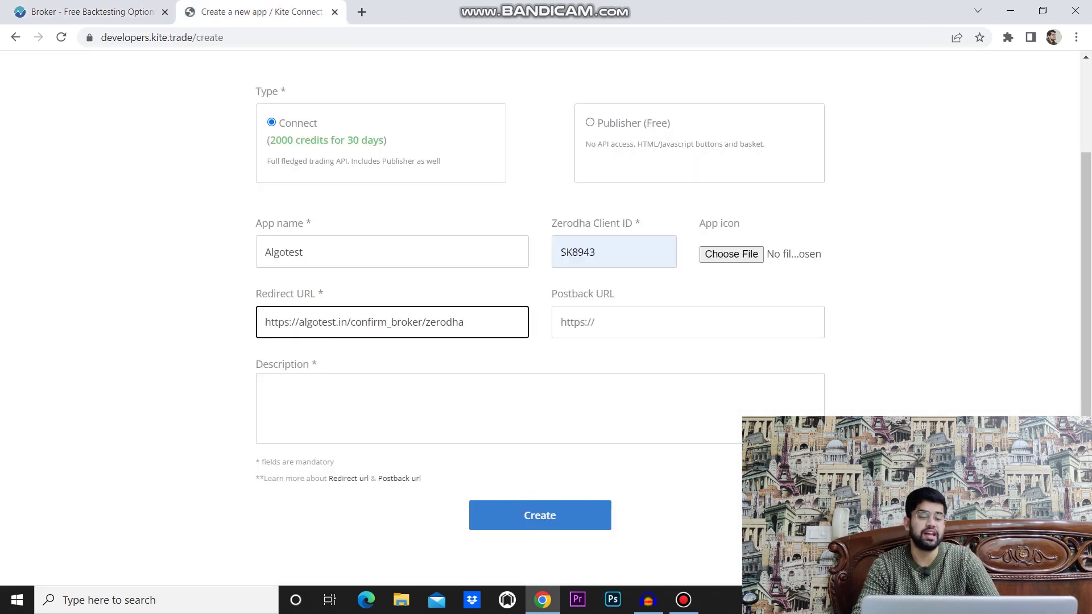
click(512, 408)
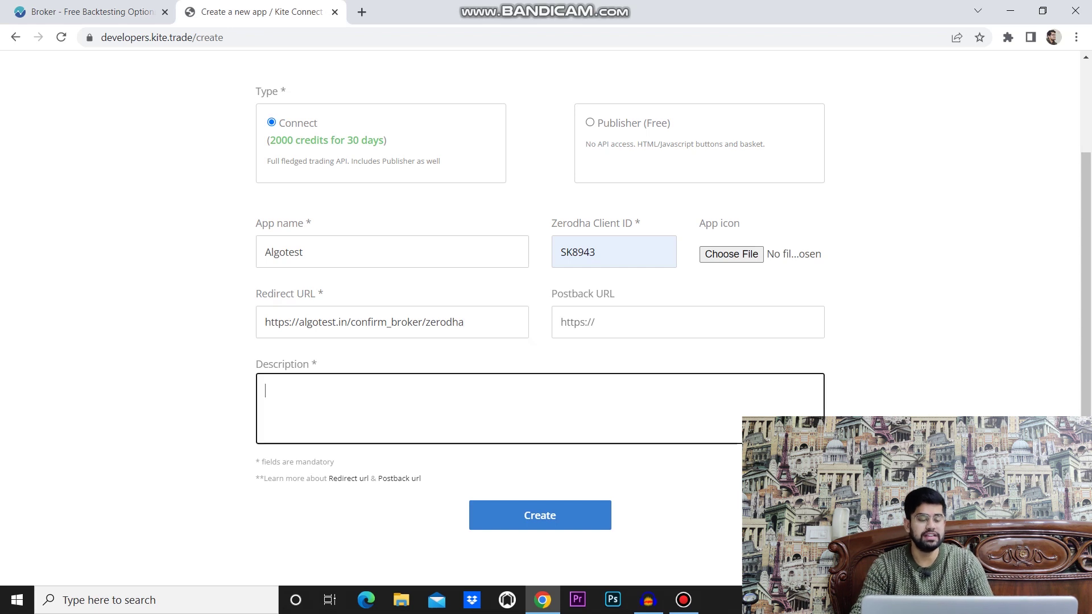
text(algotrading with algotest)
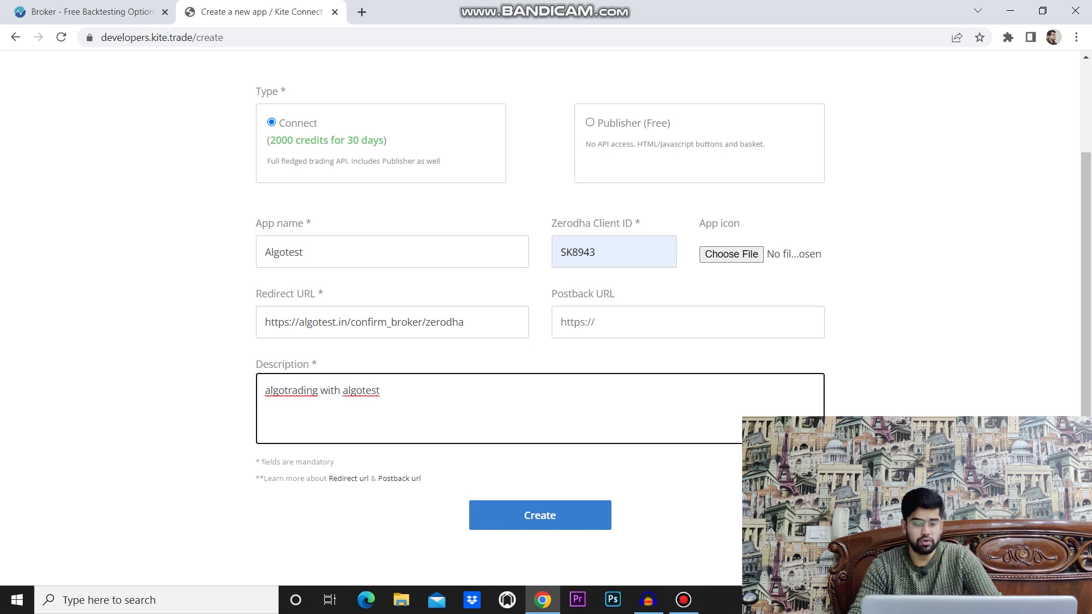
Step: Submit the new app for creation and confirm its credit cost with "I UNDERSTAND"
click(539, 515)
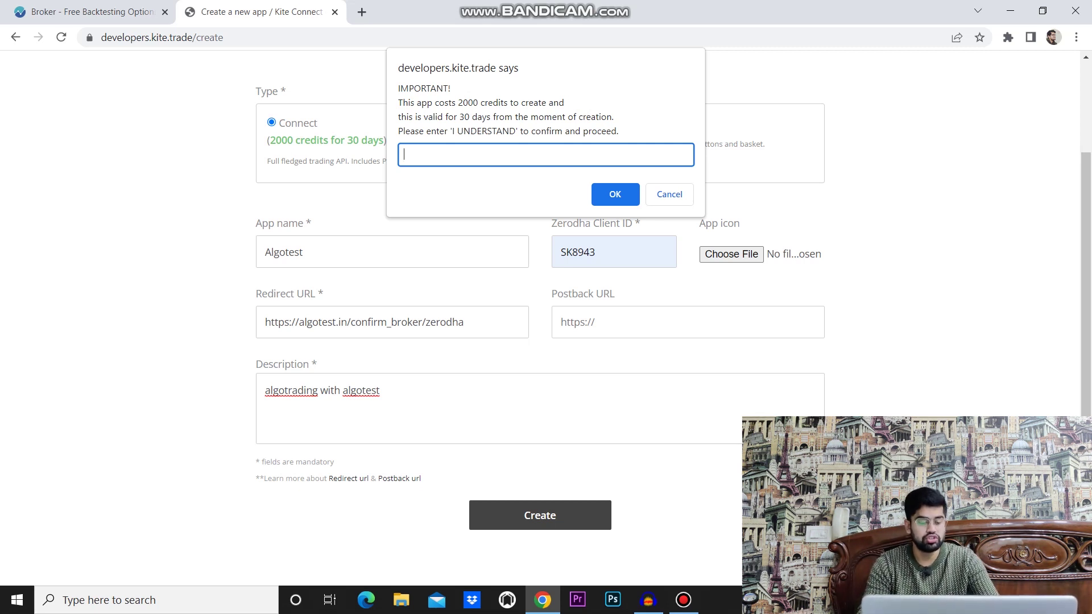
text(I )
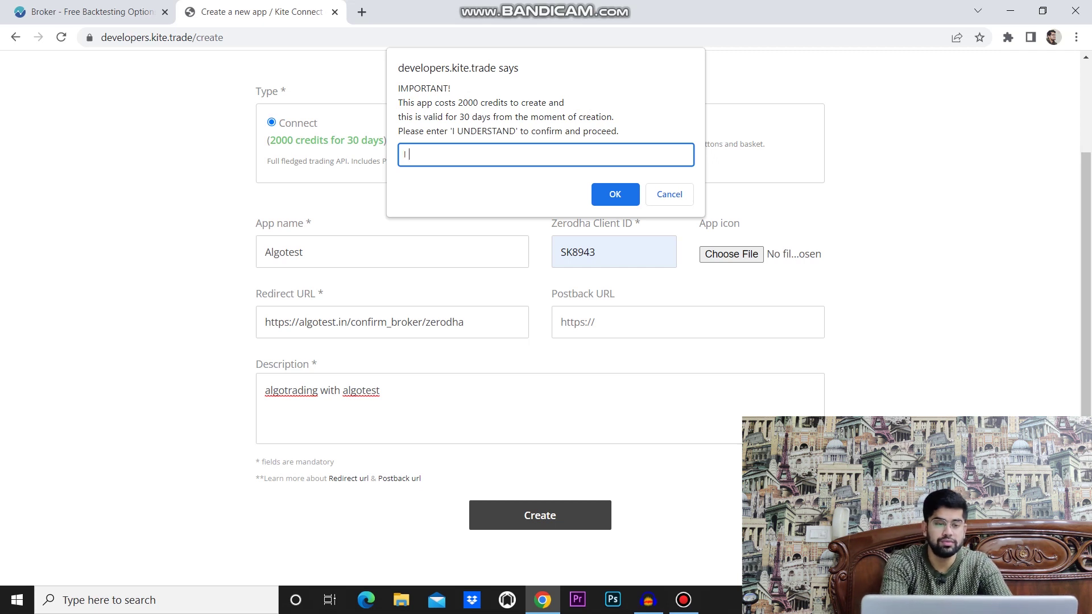
text(UNDERSTAN)
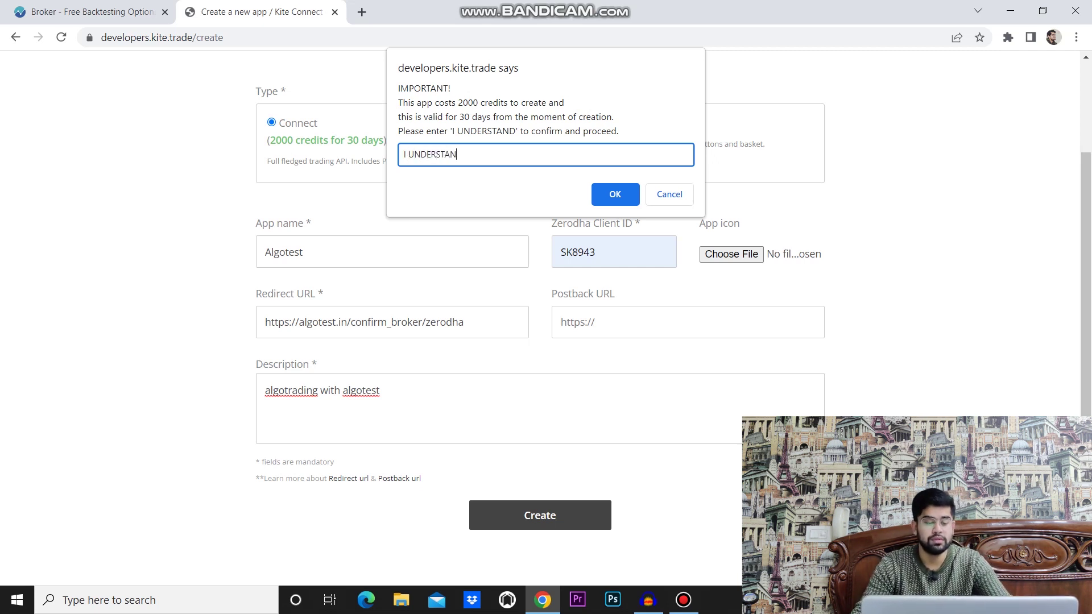
text(D)
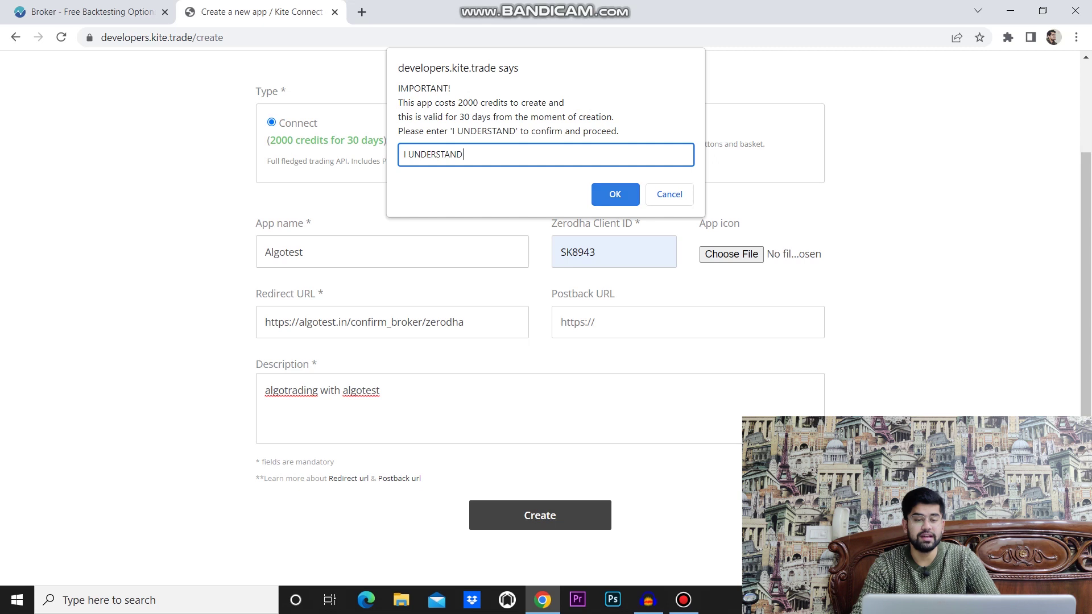
key(Return)
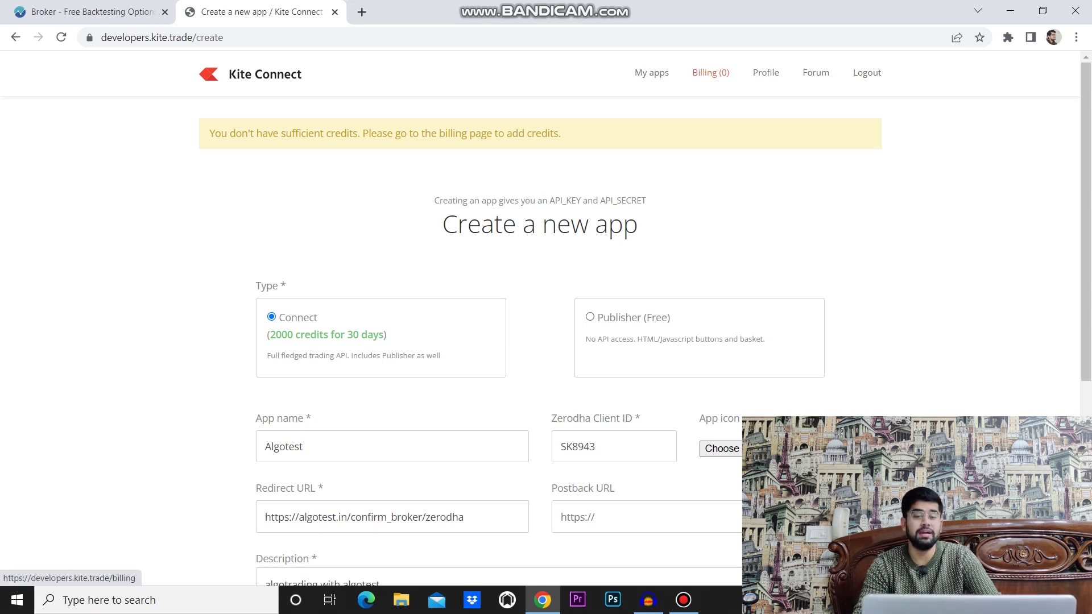
Step: Open the billing page and start a payment gateway purchase of 2000 credits
click(710, 72)
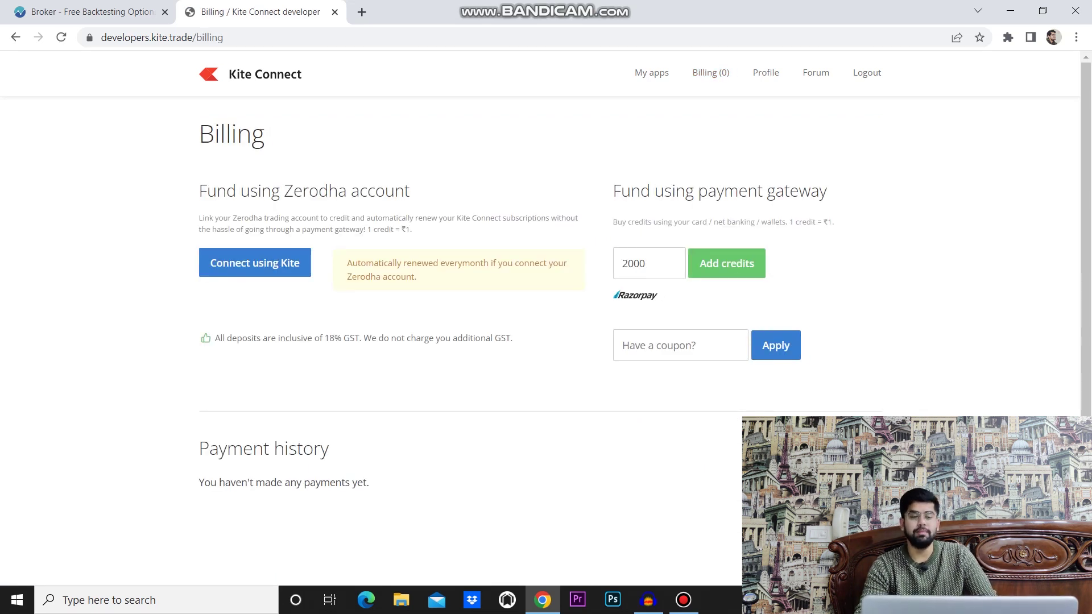
scroll(654, 227, down, 1)
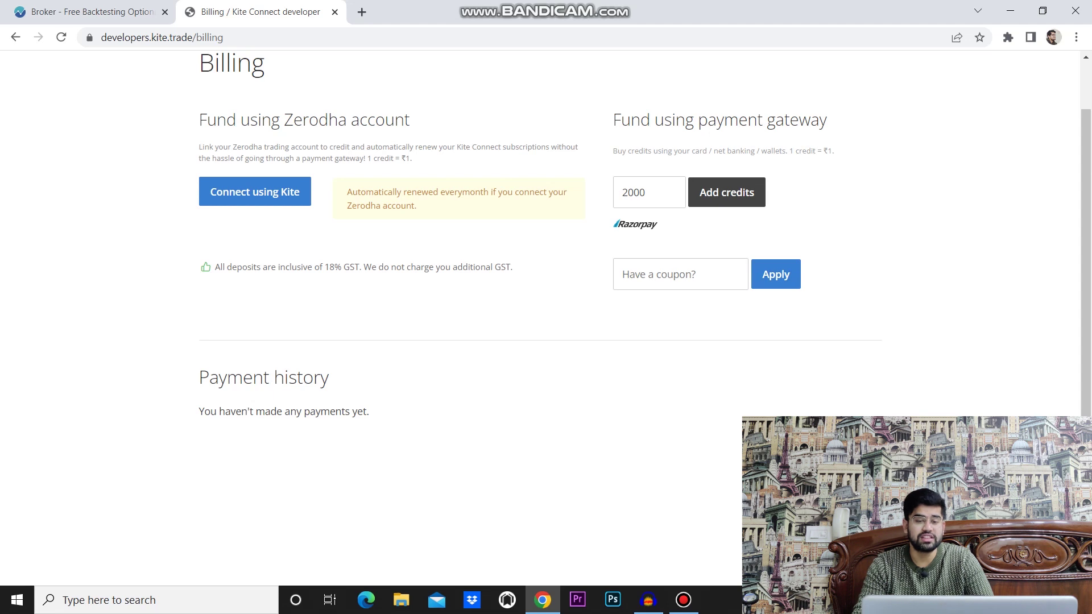
click(727, 192)
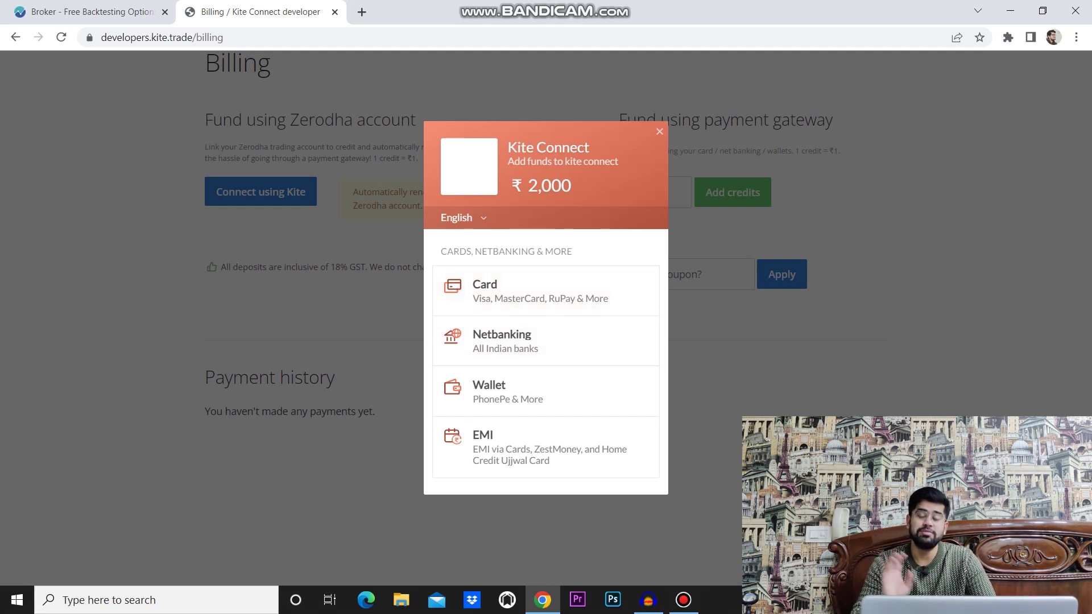
Step: Leave the credit payment, switch back to AlgoTest's Zerodha setup page and enter the API key
key(Escape)
key(ctrl+shift+Tab)
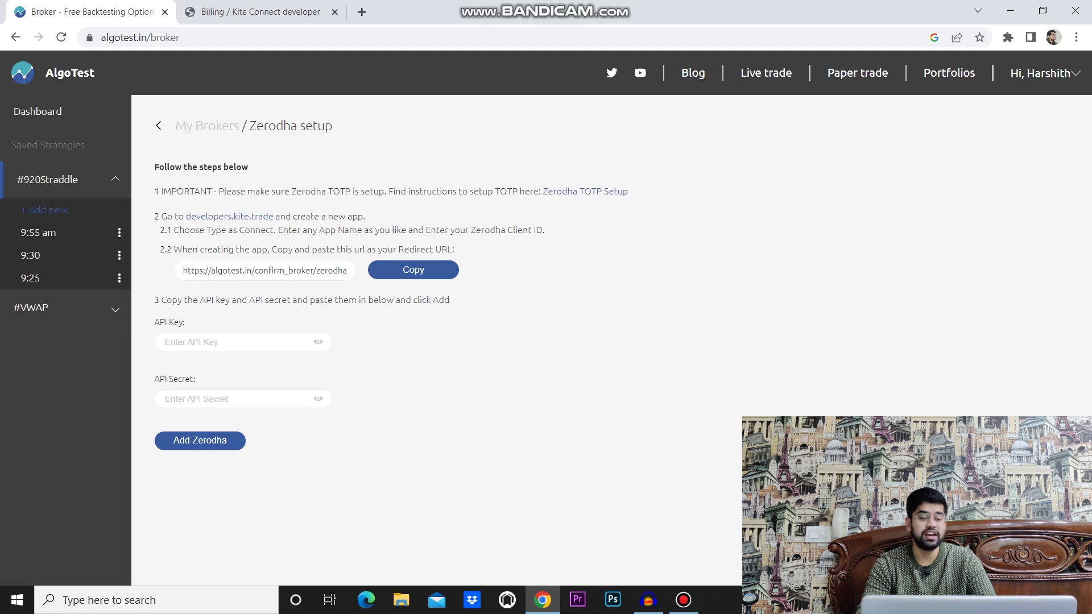
key(Return)
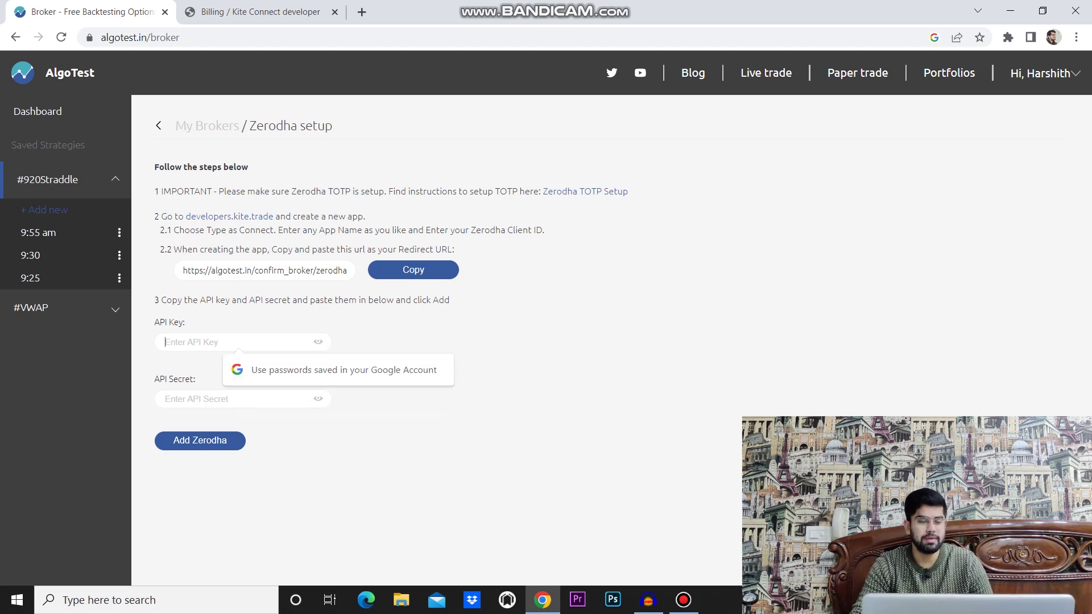
text(••••••)
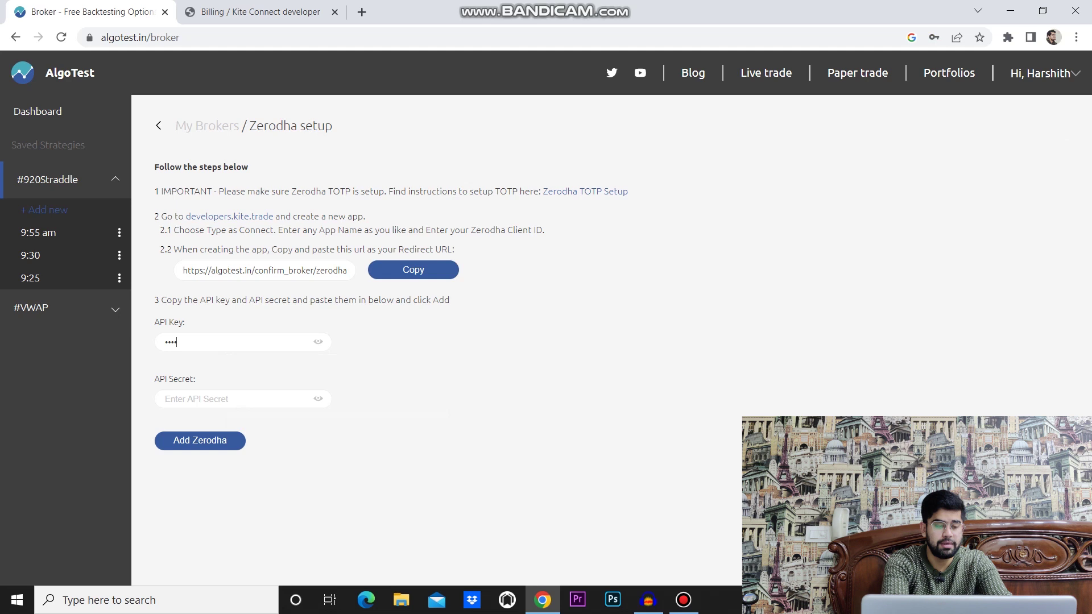
text(••••••••••••)
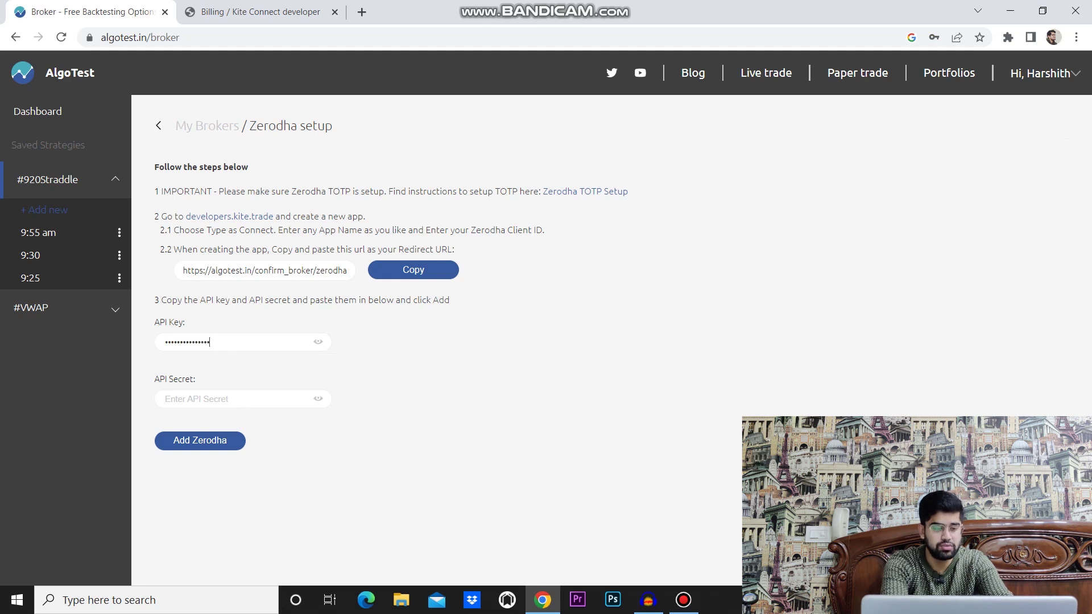
text(•••••••••••••••)
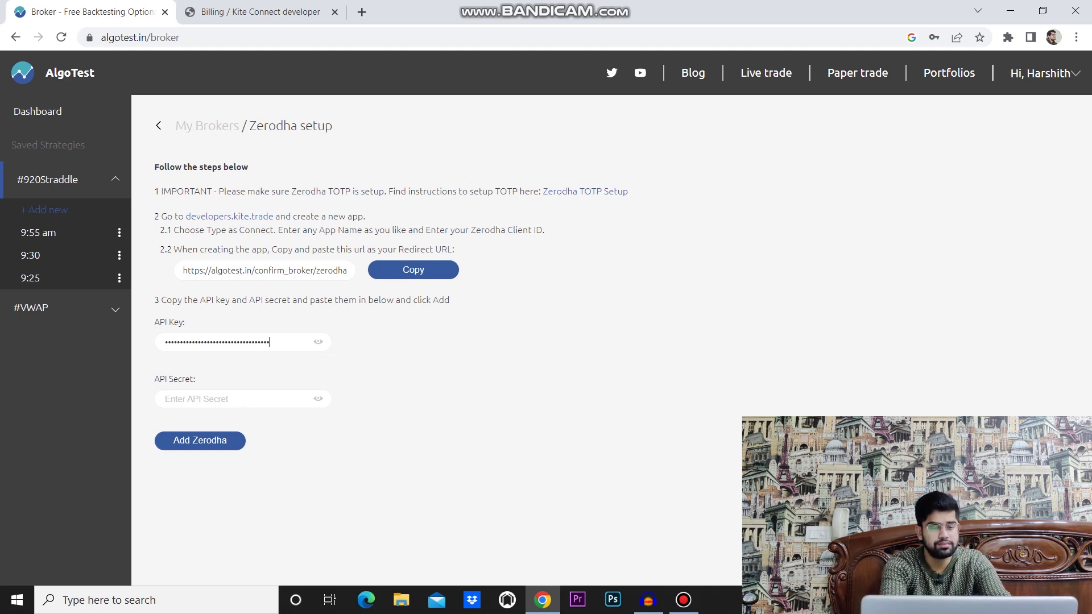
Step: Enter the API secret and add Zerodha as a broker
click(239, 399)
text(•••••••••••••)
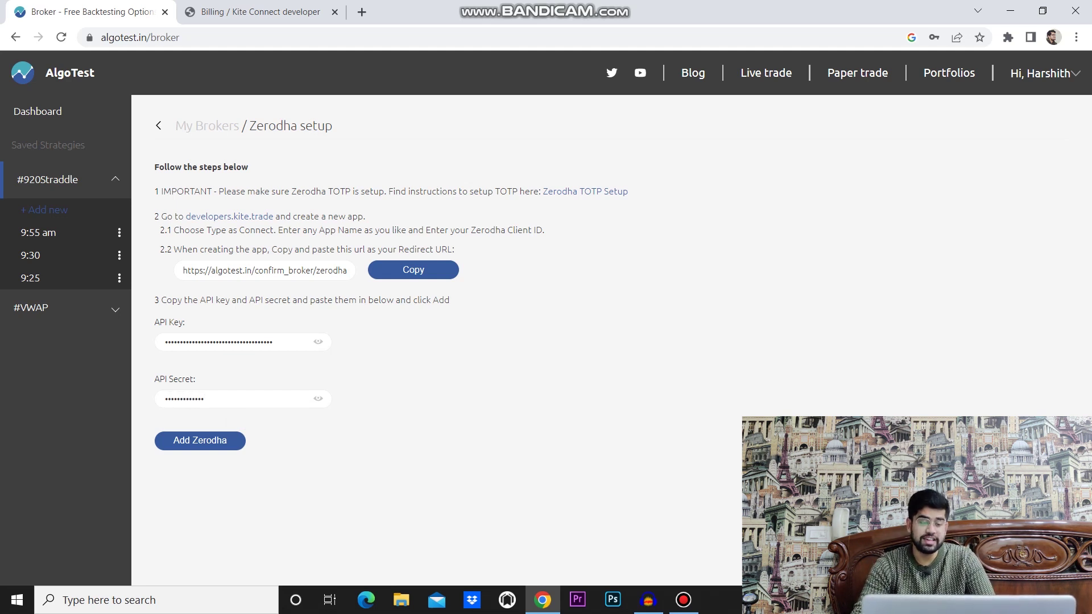
key(Return)
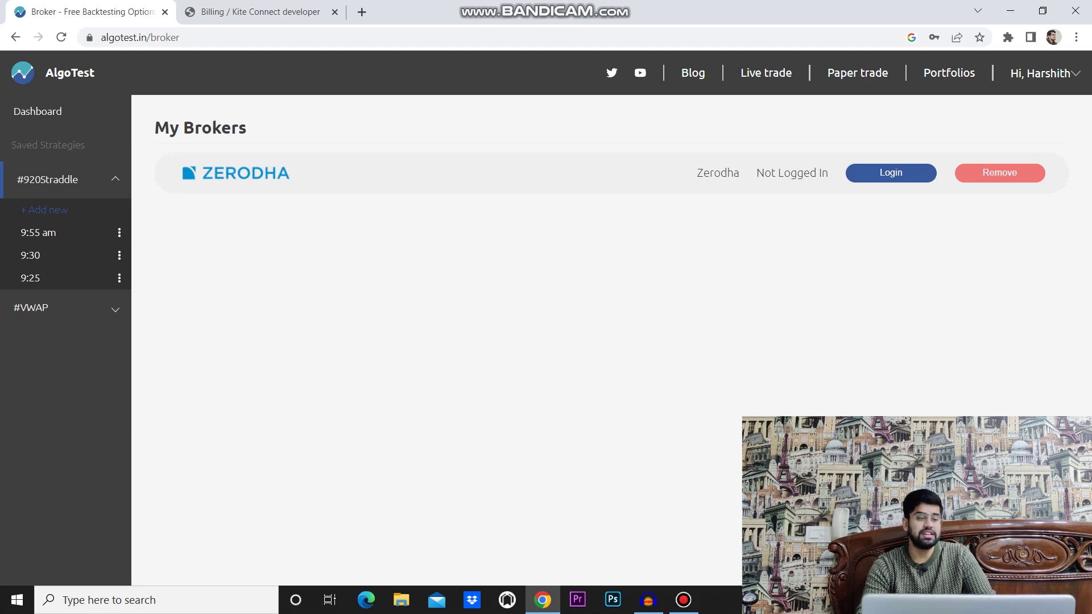
Step: Return to the AlgoTest dashboard and go to the Live Deployment page with the deployable strategies
click(38, 111)
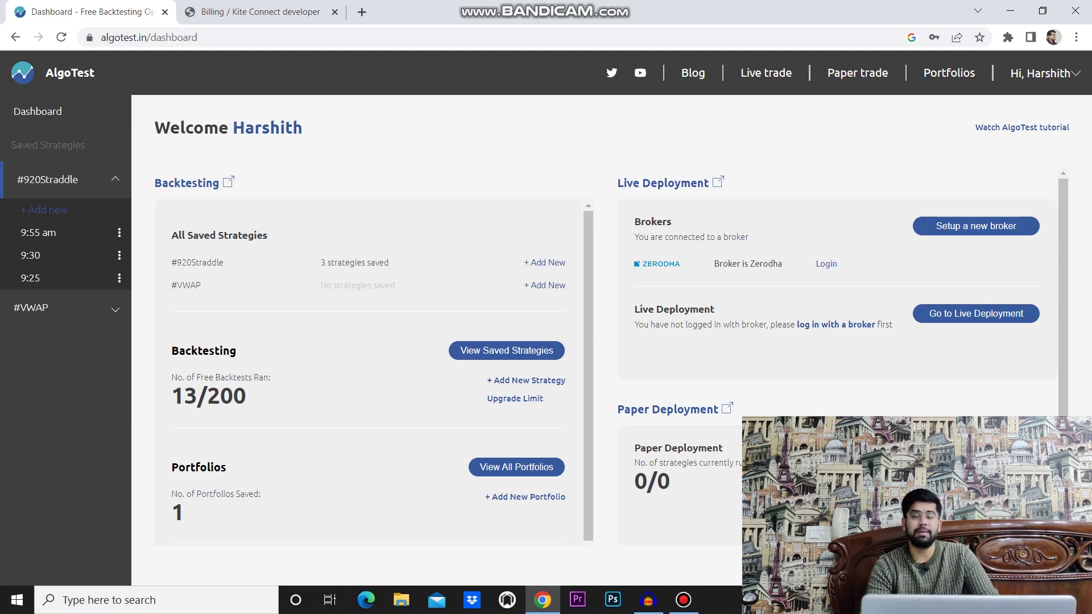
click(976, 313)
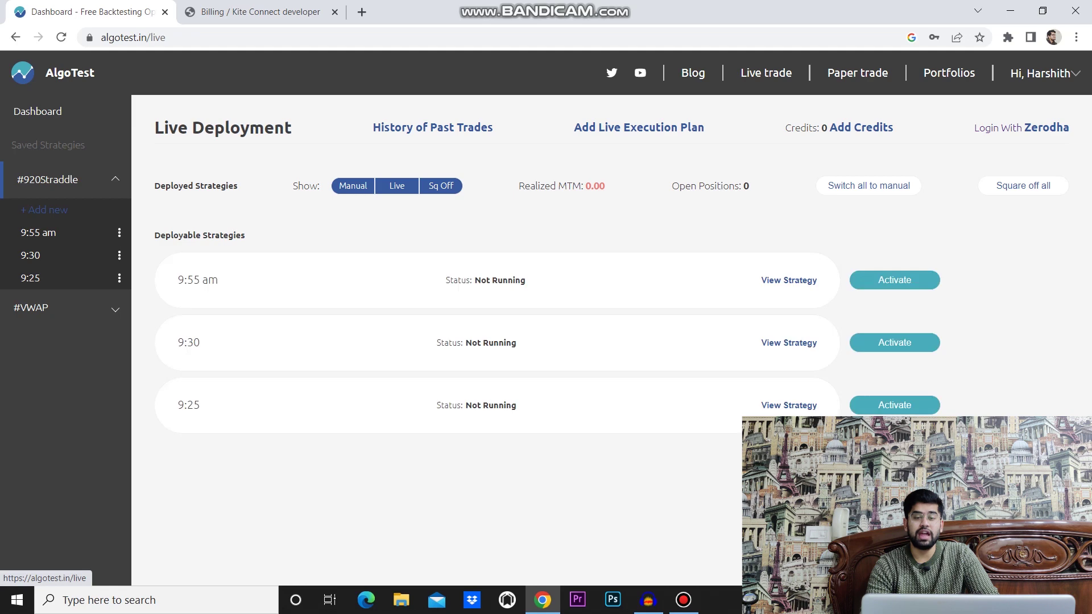